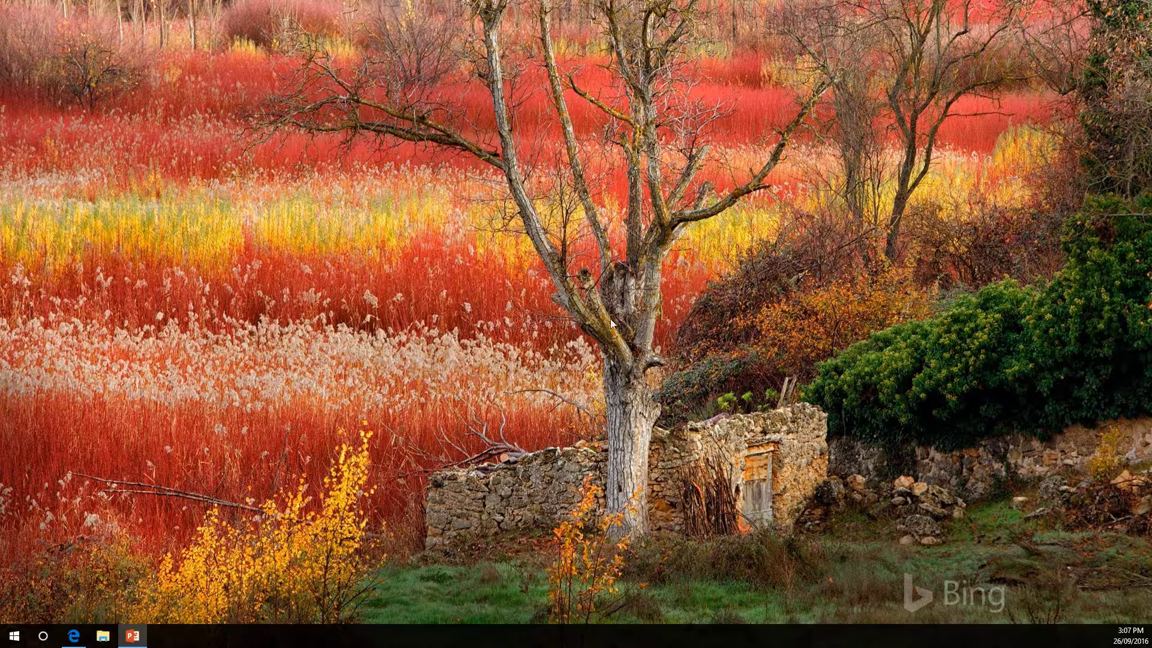
- Bring the Edge browser showing the SharePoint Demo site to the front
click(74, 637)
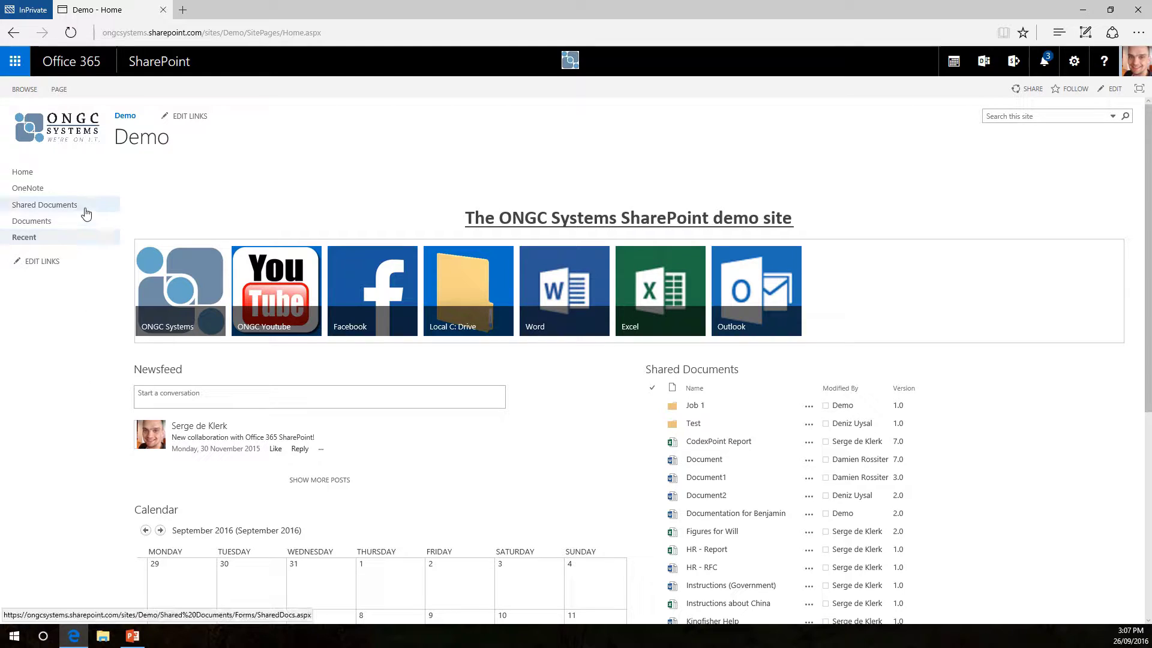
- Go to the Shared Documents library from the left navigation
click(65, 209)
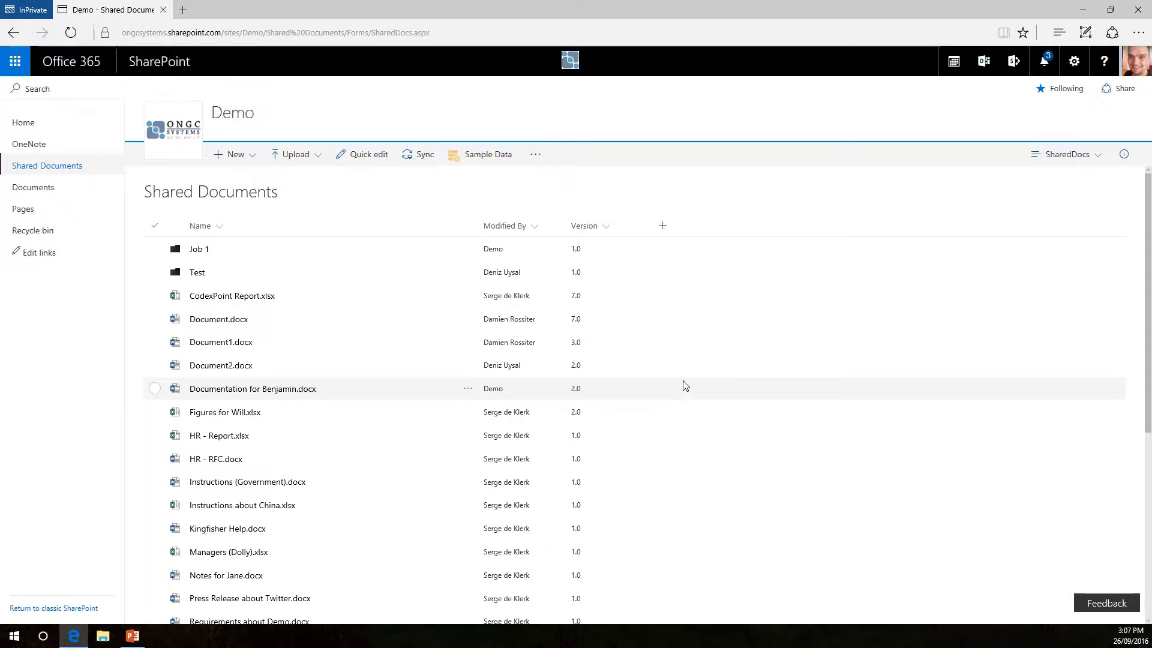
- From the + column header, choose More... to reach the full Create Column page
click(663, 227)
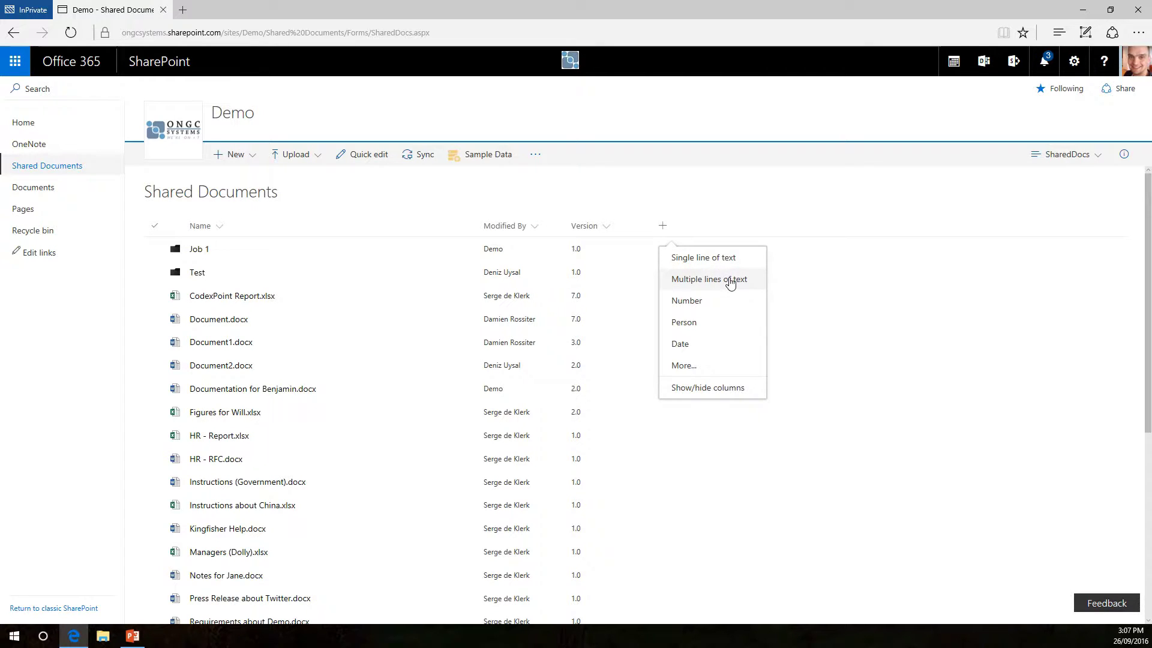
click(693, 369)
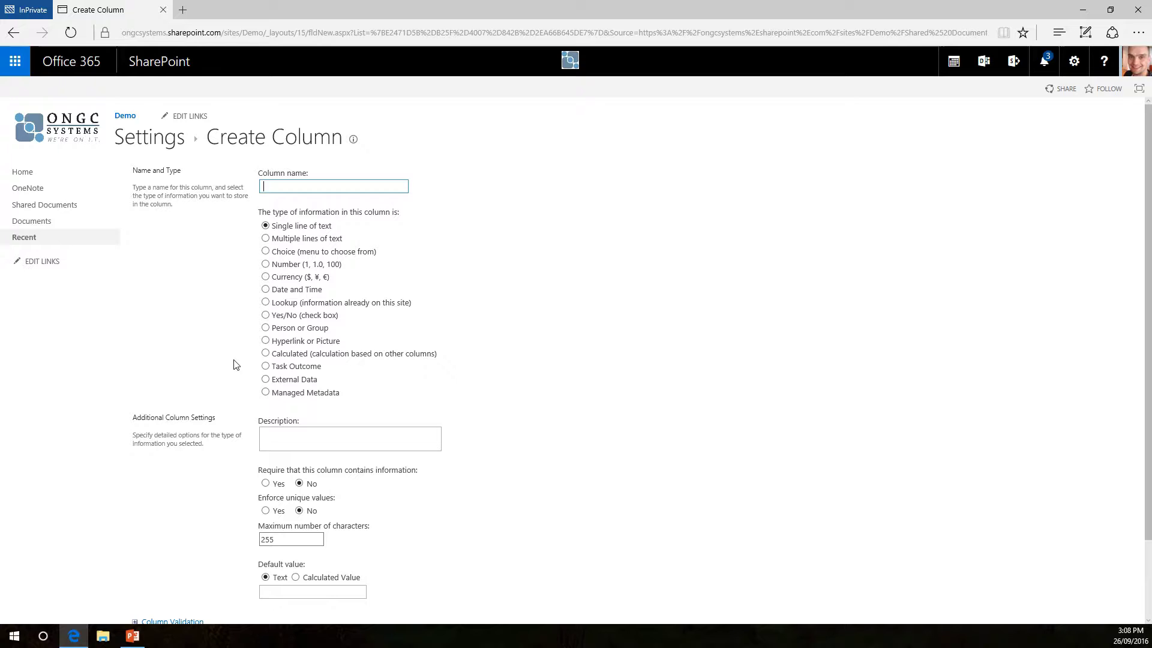
- Make the new column a Managed Metadata type and bring its Term Set Settings into view
click(266, 393)
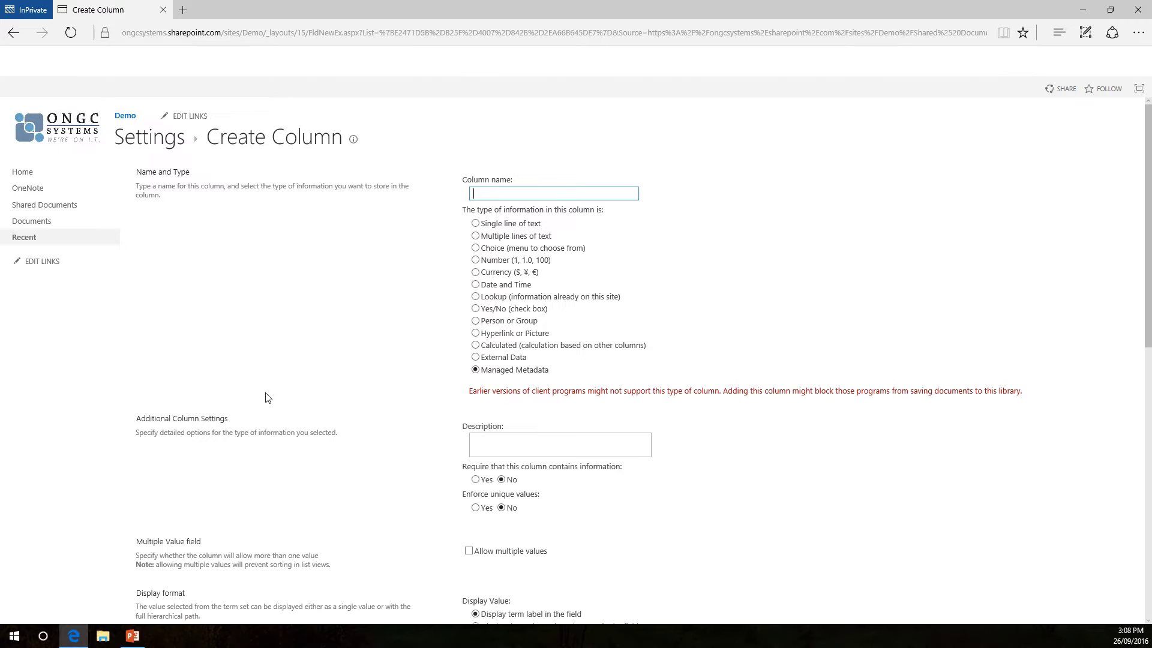
scroll(654, 284, down, 3)
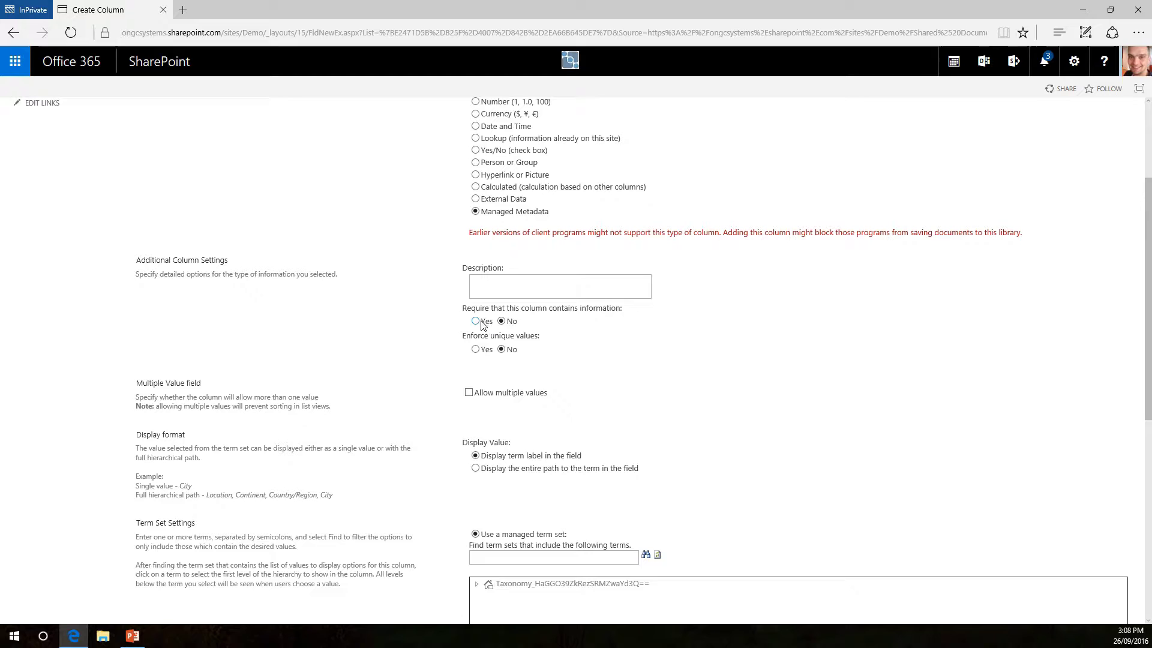
scroll(576, 374, down, 3)
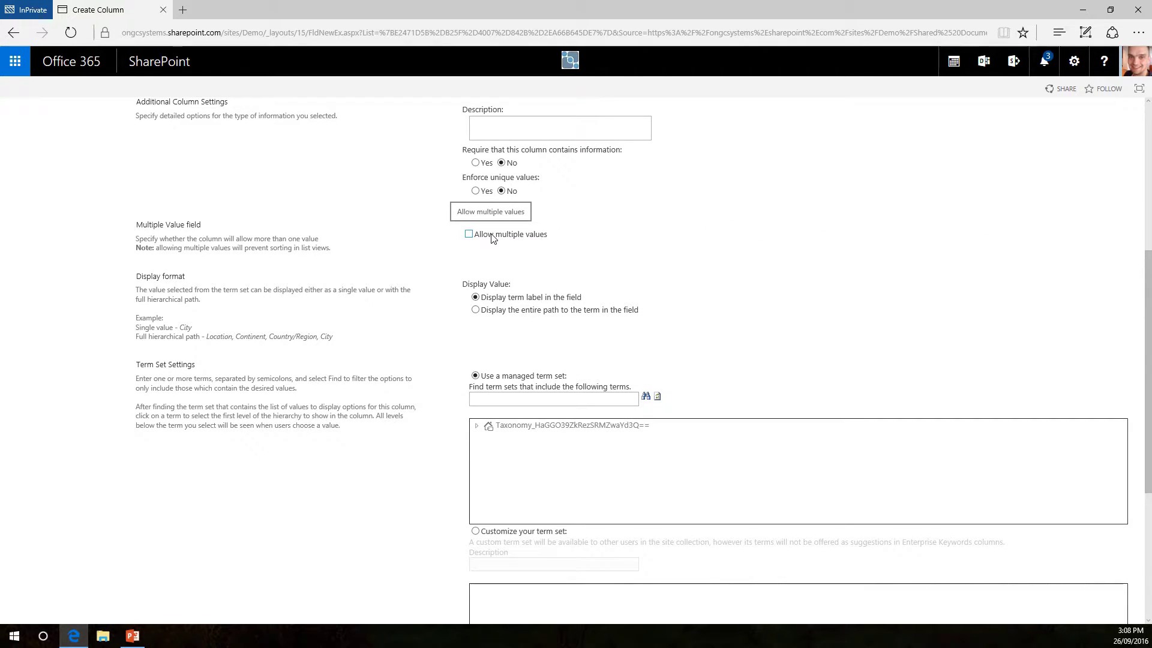
scroll(622, 377, down, 2)
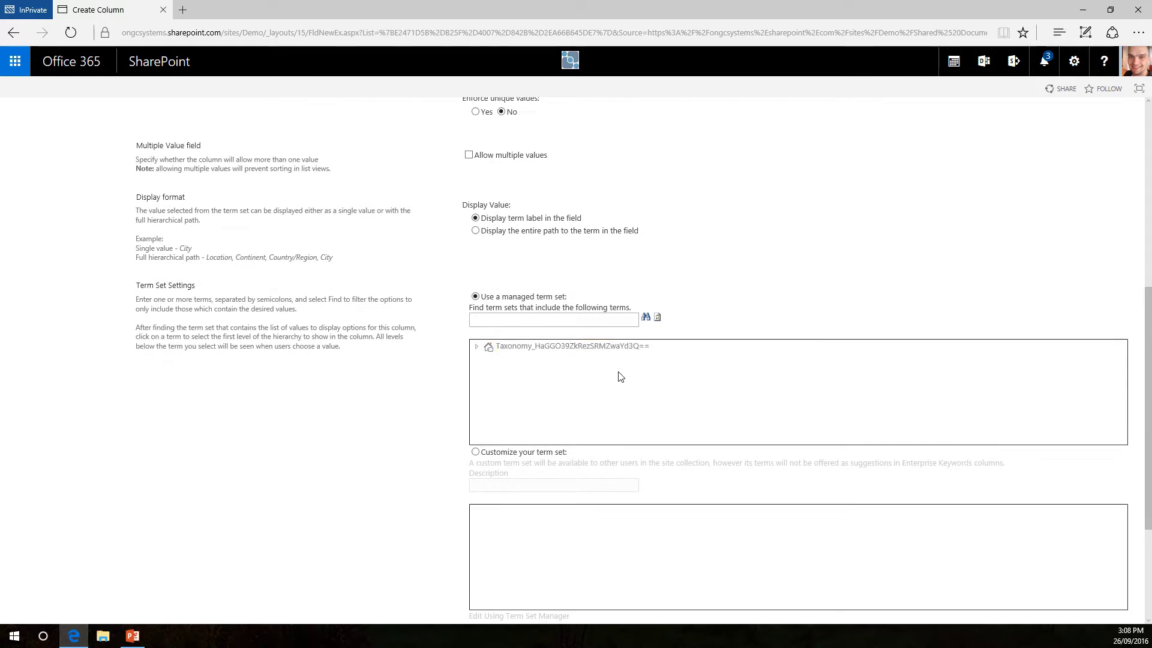
- Expand the Taxonomy term store down to the Demo term group
click(477, 347)
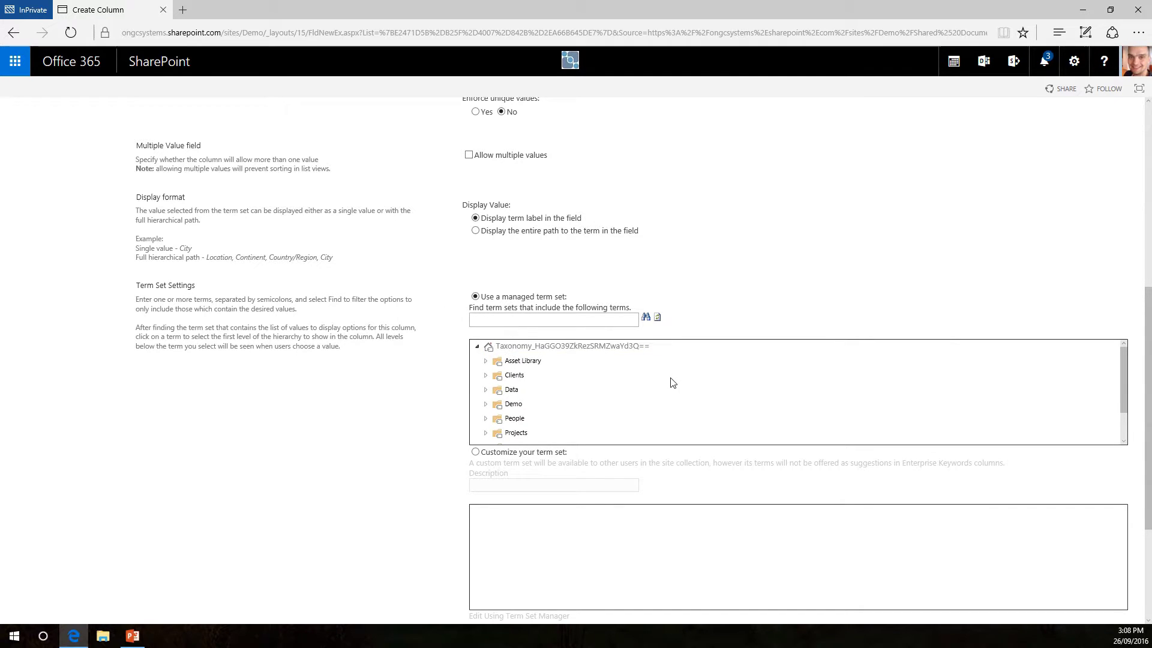
scroll(660, 381, down, 1)
click(486, 373)
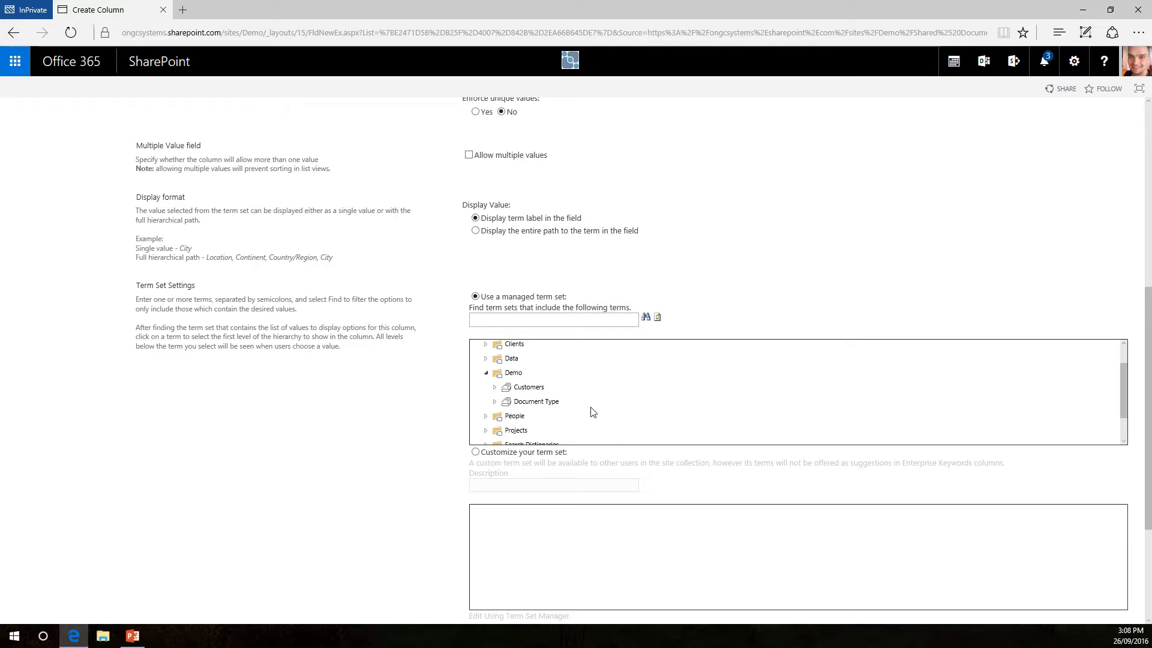
scroll(600, 408, down, 1)
- Choose the Document Type term set (Budget, HR, Quote, Report) as the column's terms source
click(520, 390)
click(494, 386)
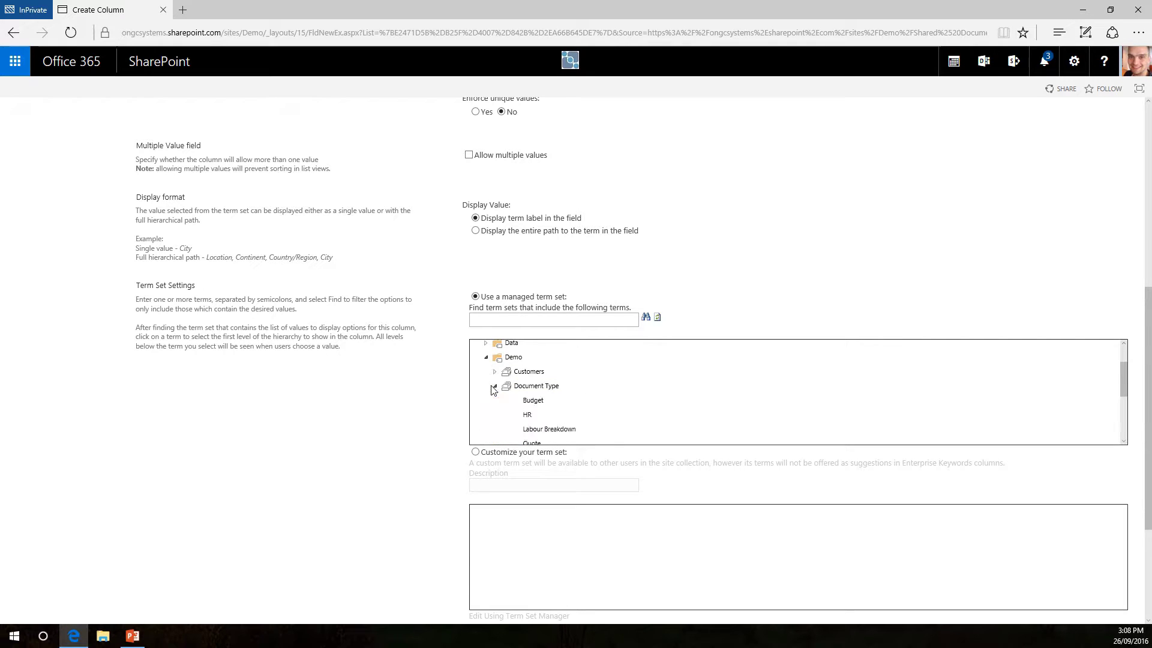
scroll(602, 406, down, 1)
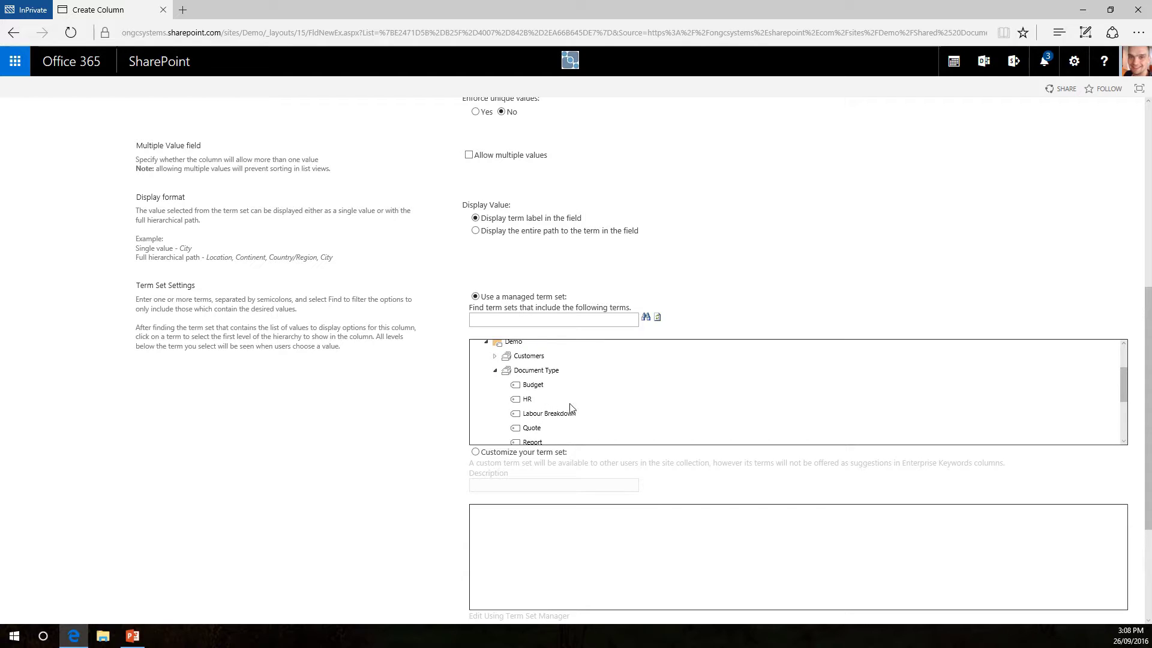
scroll(594, 415, down, 1)
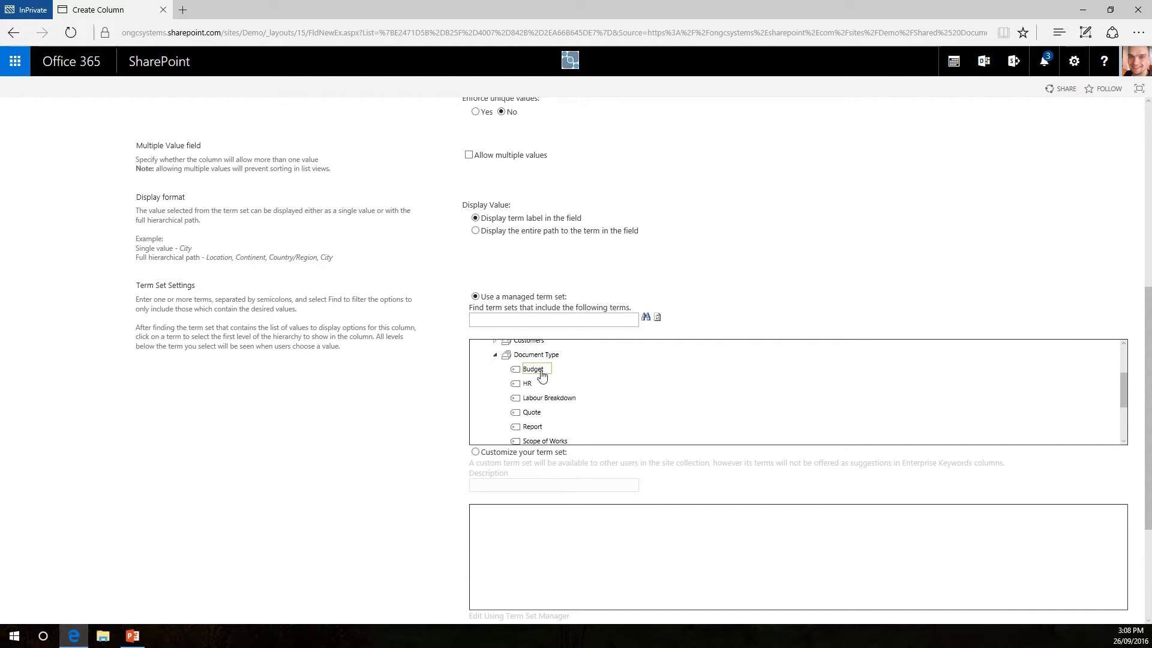
click(536, 354)
scroll(702, 388, down, 3)
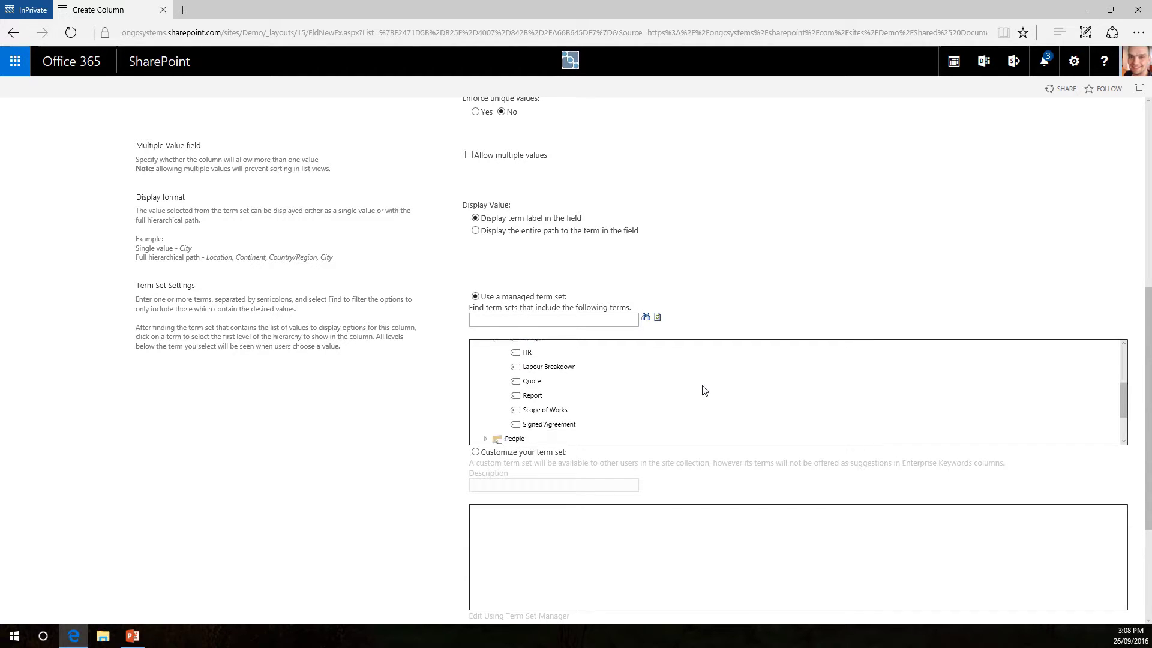
scroll(1075, 298, down, 2)
scroll(539, 554, down, 3)
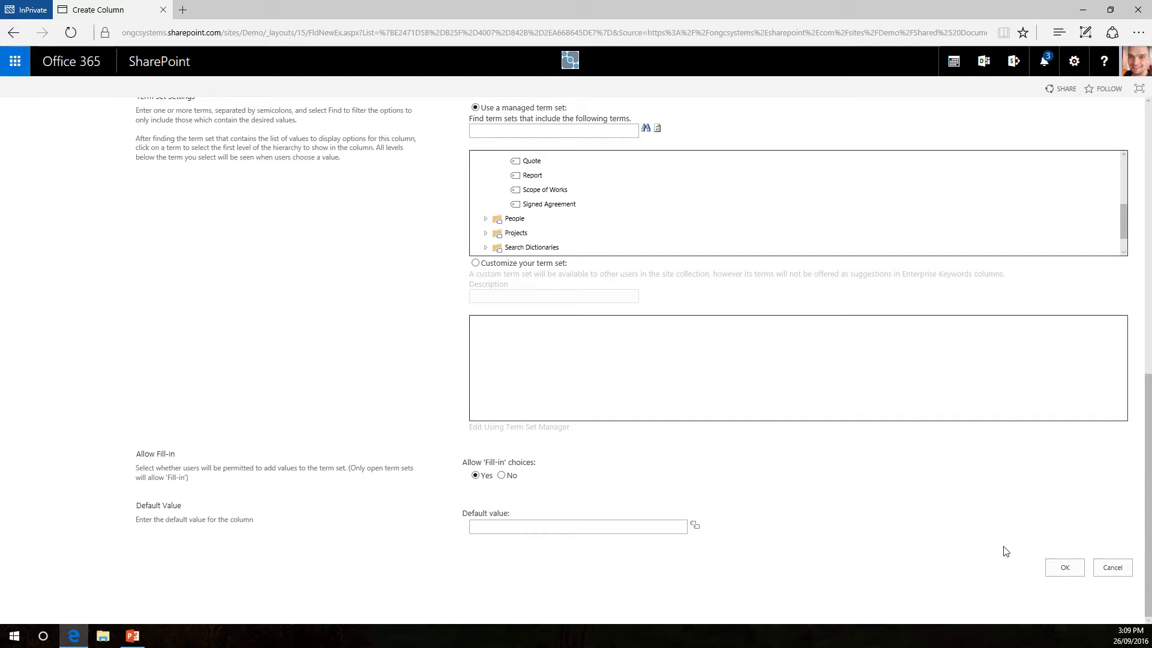
- Name the new column 'Document Type' and save it to the library
click(1059, 568)
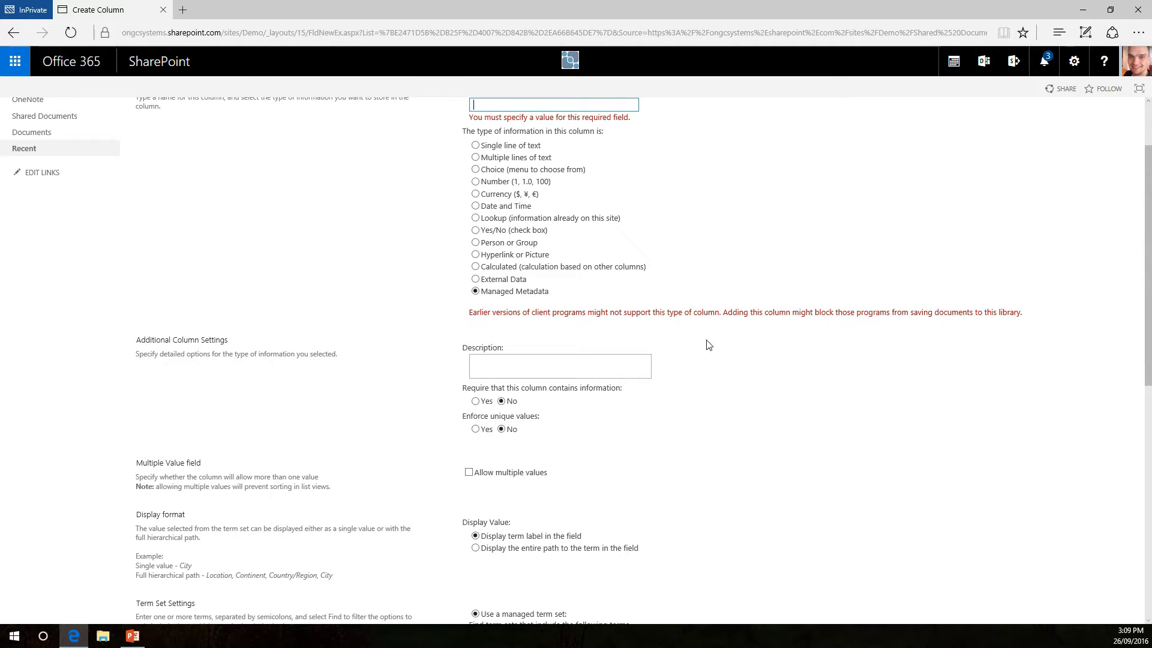
scroll(473, 151, up, 1)
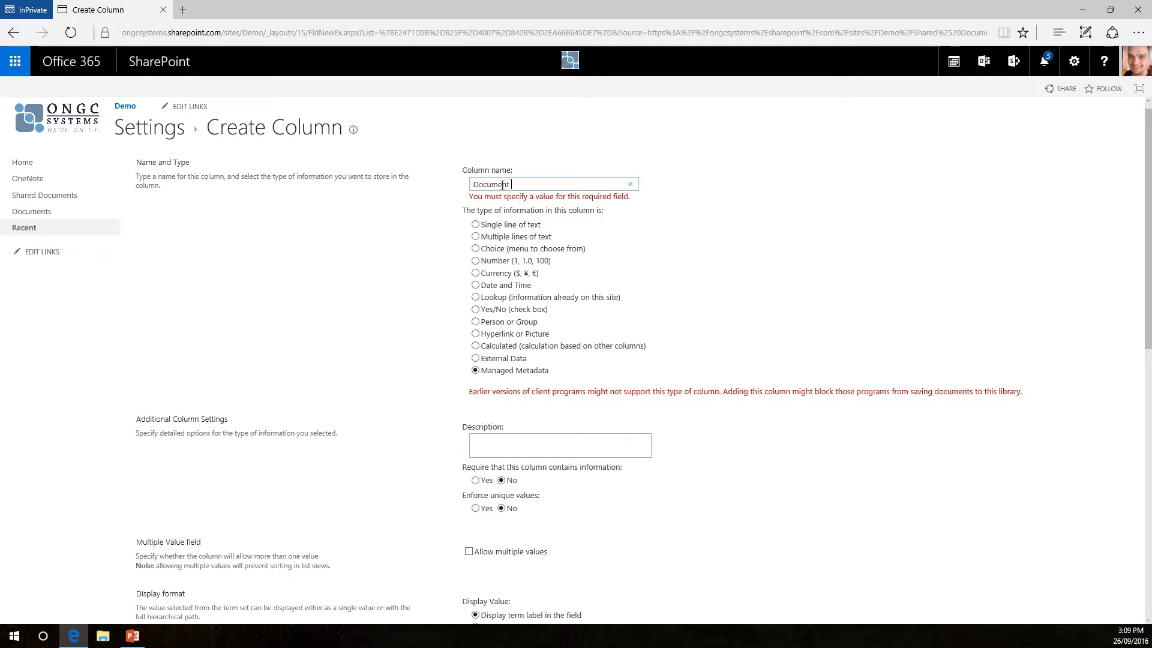
text(Document Type)
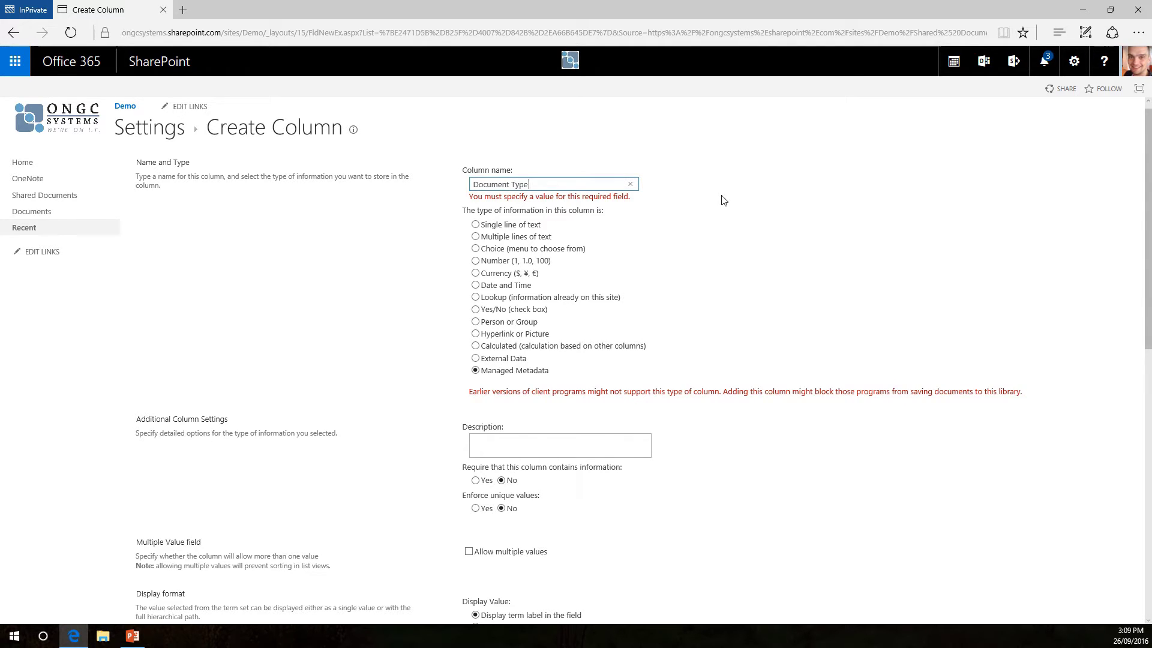
scroll(980, 296, down, 9)
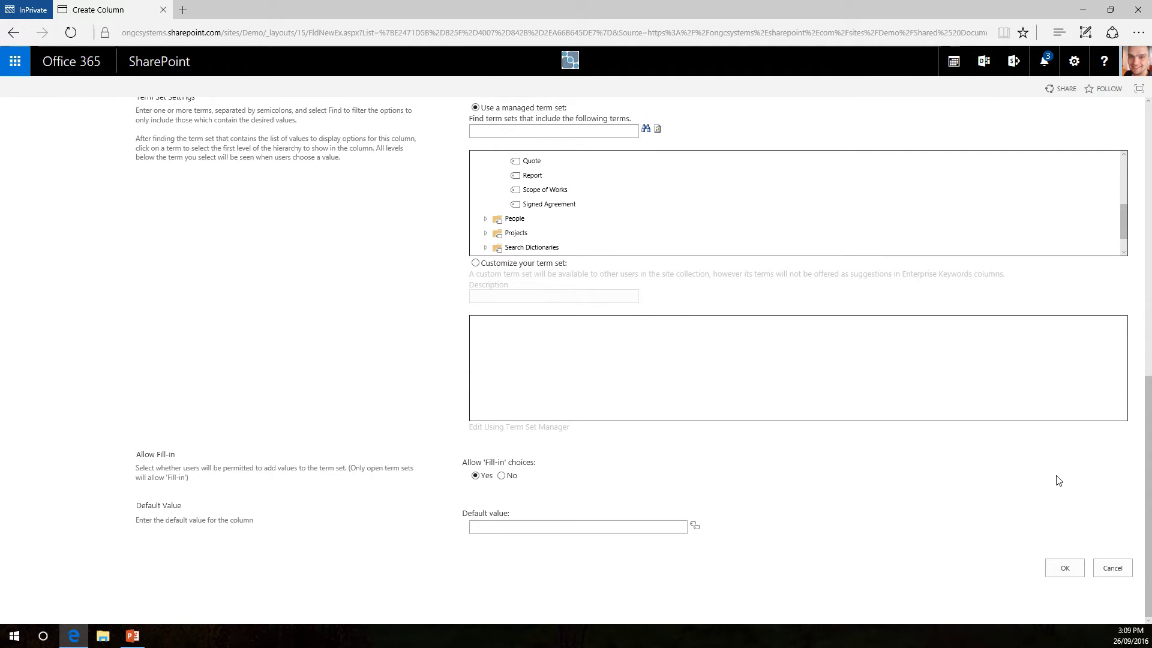
click(1064, 568)
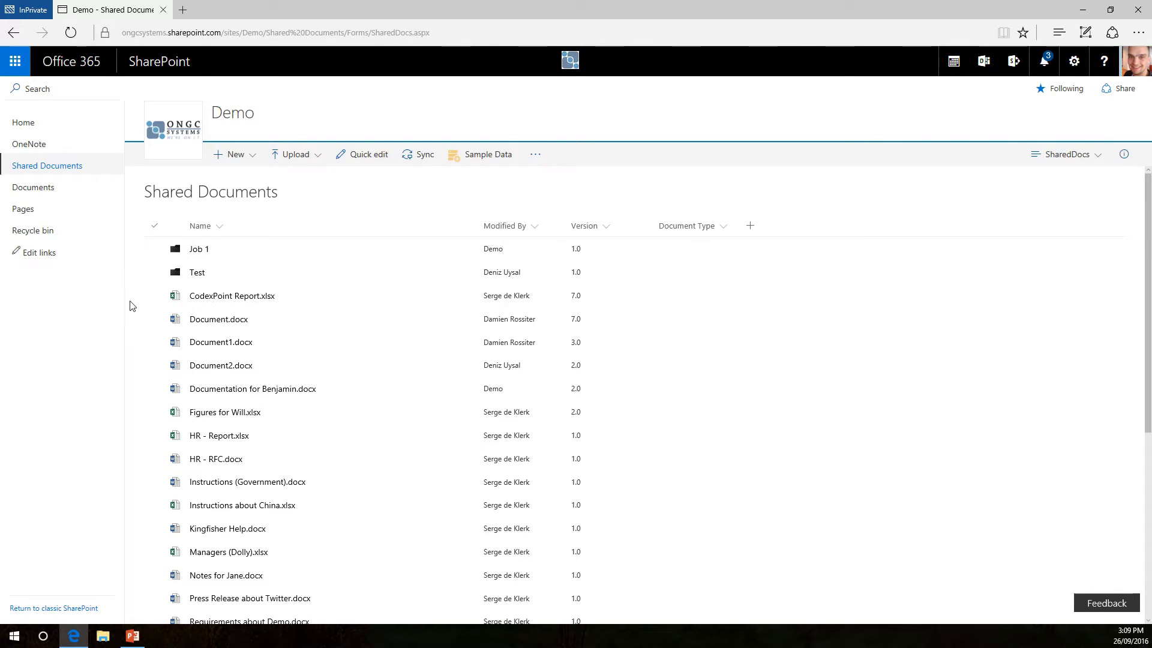
- Select CodexPoint Report.xlsx and show its details pane
click(154, 295)
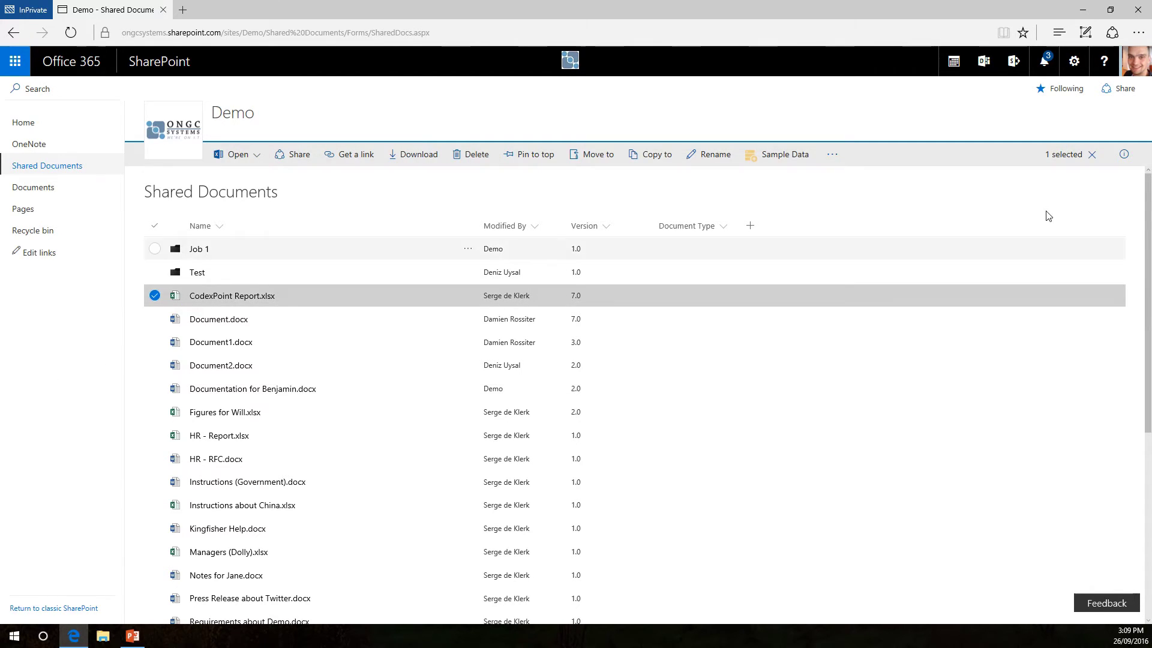
click(1126, 156)
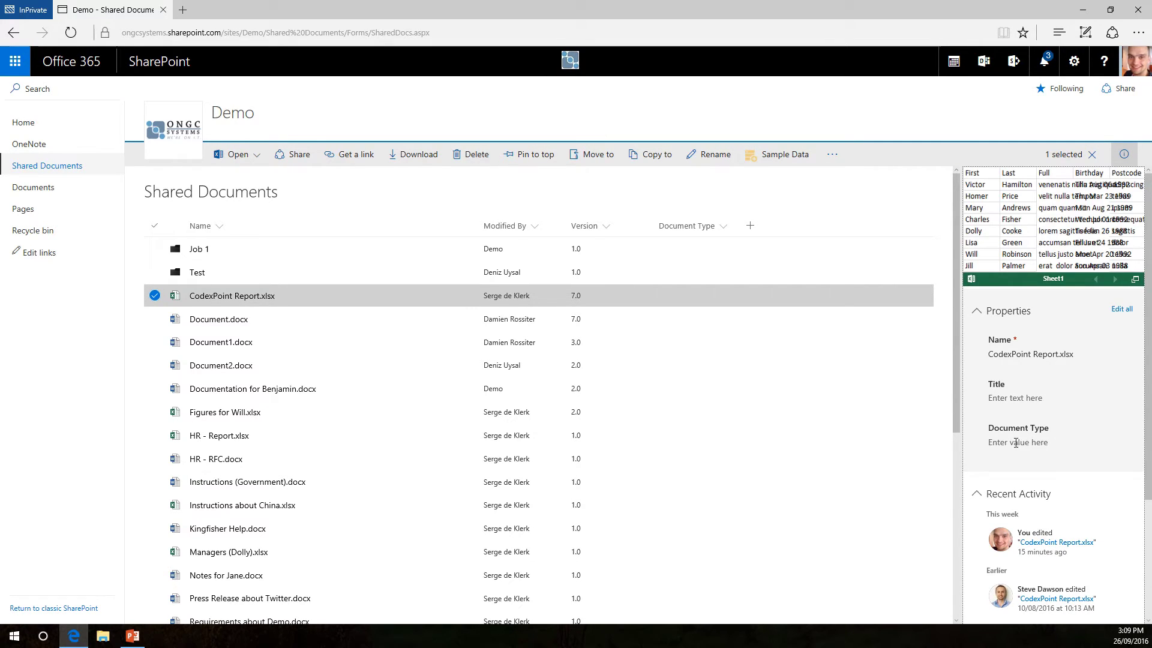
- Set CodexPoint Report.xlsx's Document Type to 'Report' and close the details pane
click(1016, 443)
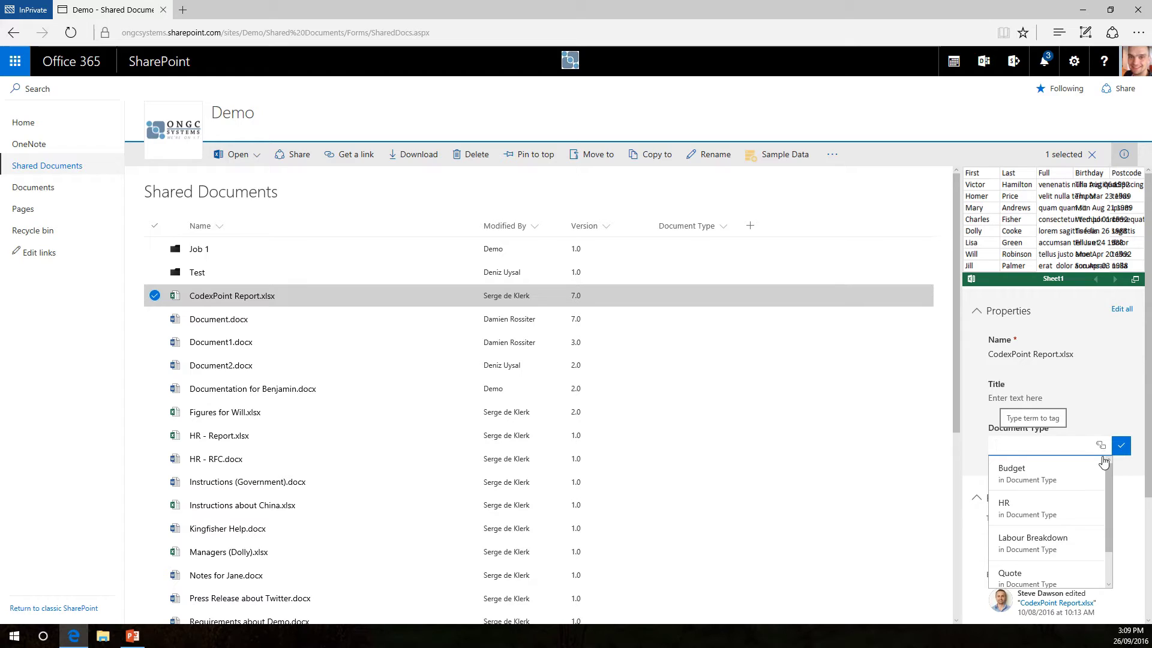
drag(1108, 470, 1106, 516)
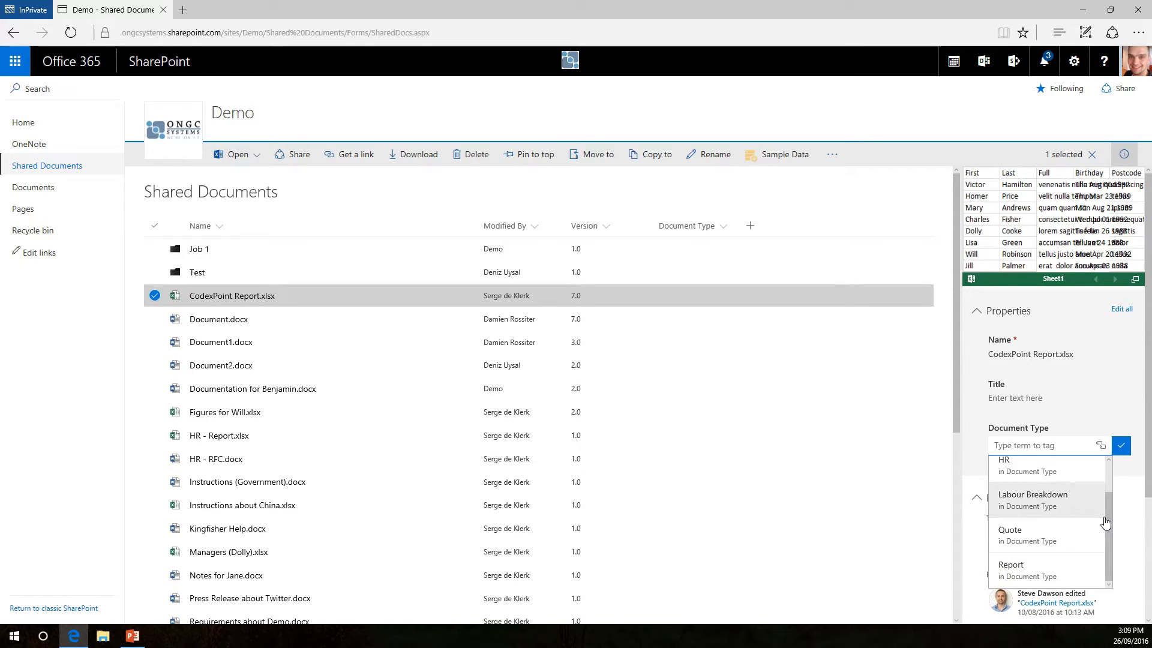
click(1033, 570)
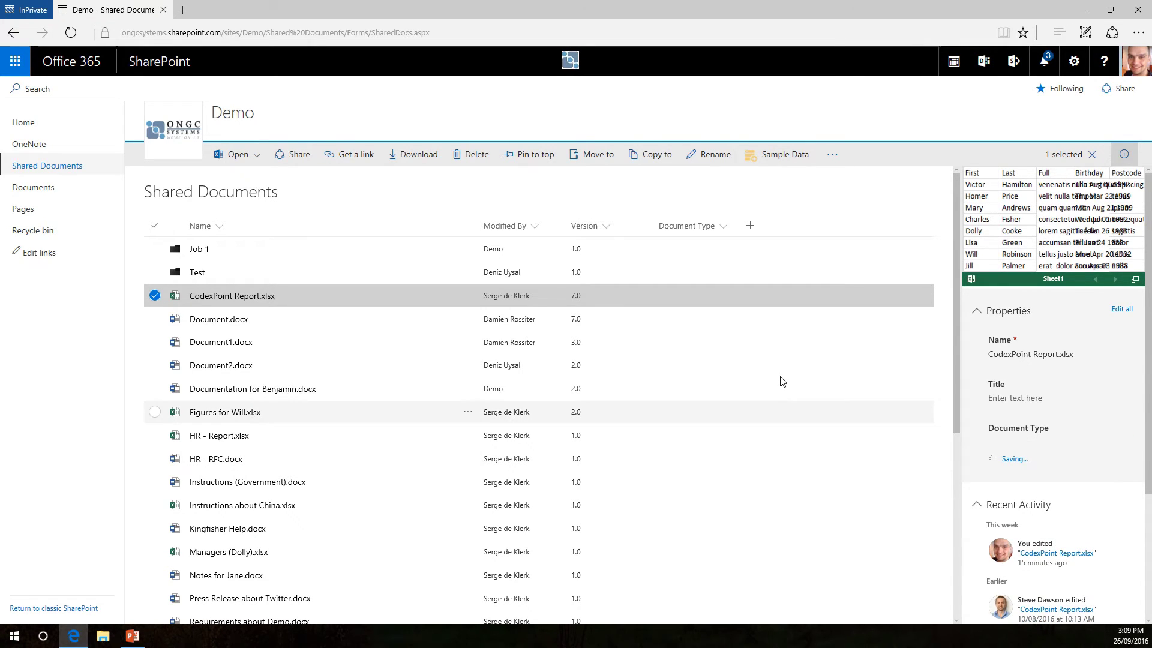
click(1124, 154)
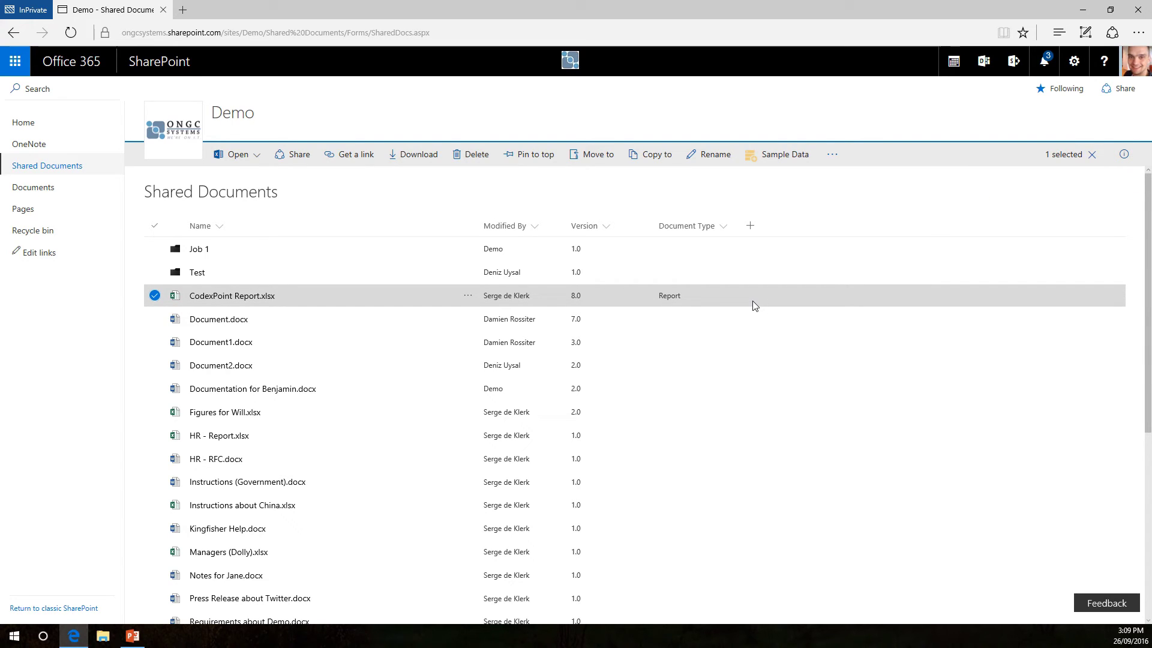